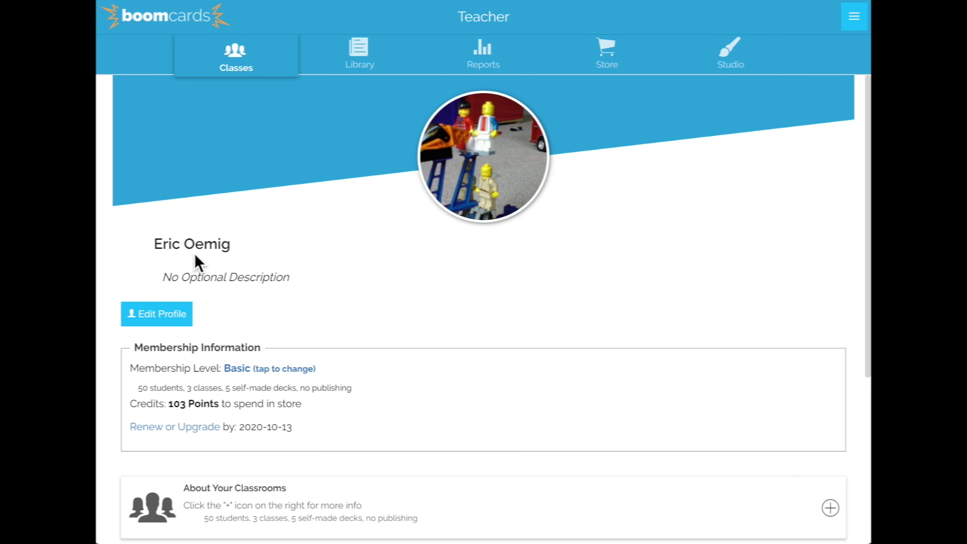
Step: Scroll down the Classes page past Membership Information to the New Classroom and Import a Google Classroom buttons
{"action": "scroll", "coordinate": [507, 190], "scroll_direction": "down", "scroll_amount": 3}
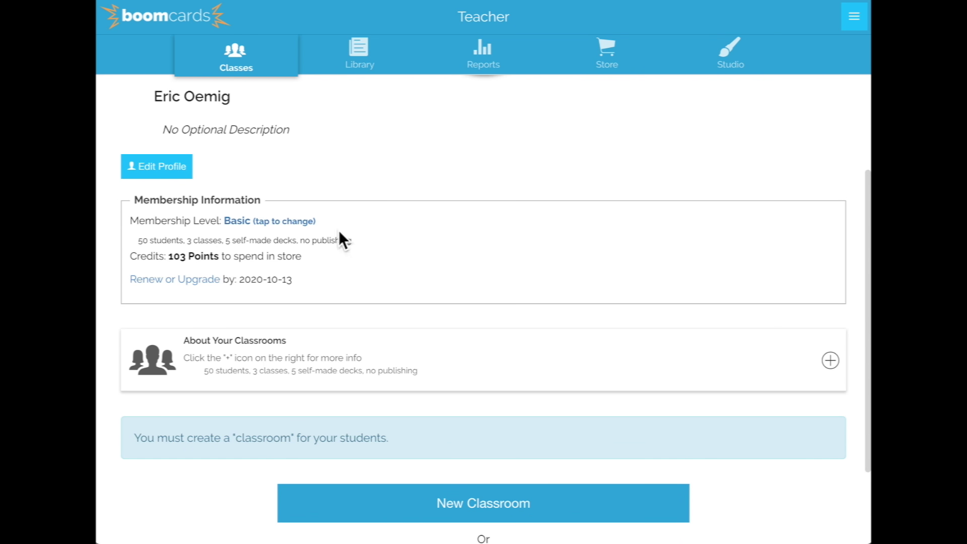
{"action": "scroll", "coordinate": [356, 291], "scroll_direction": "down", "scroll_amount": 2}
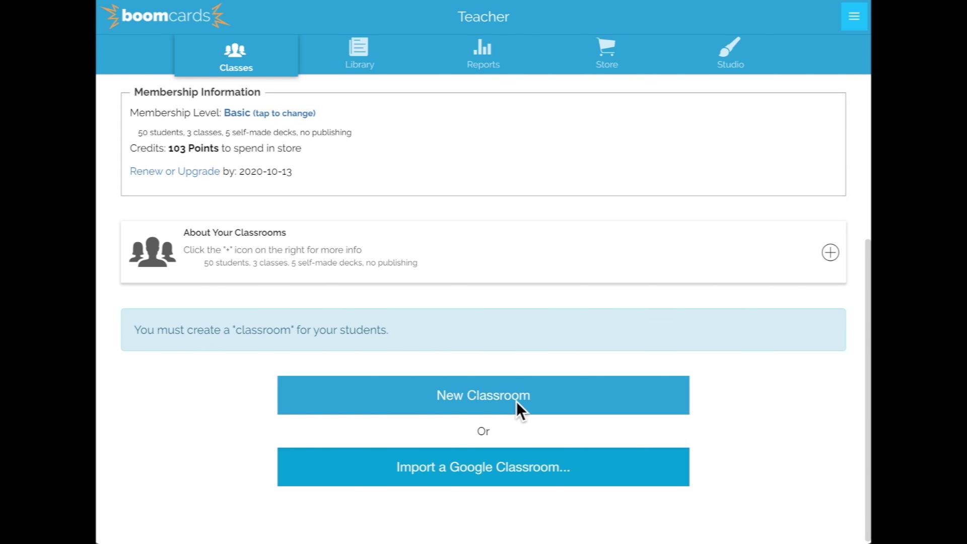
Step: Import the second Google course's roster as EricClass with 7 students, using the teacher's Google account
{"action": "left_click", "coordinate": [469, 473]}
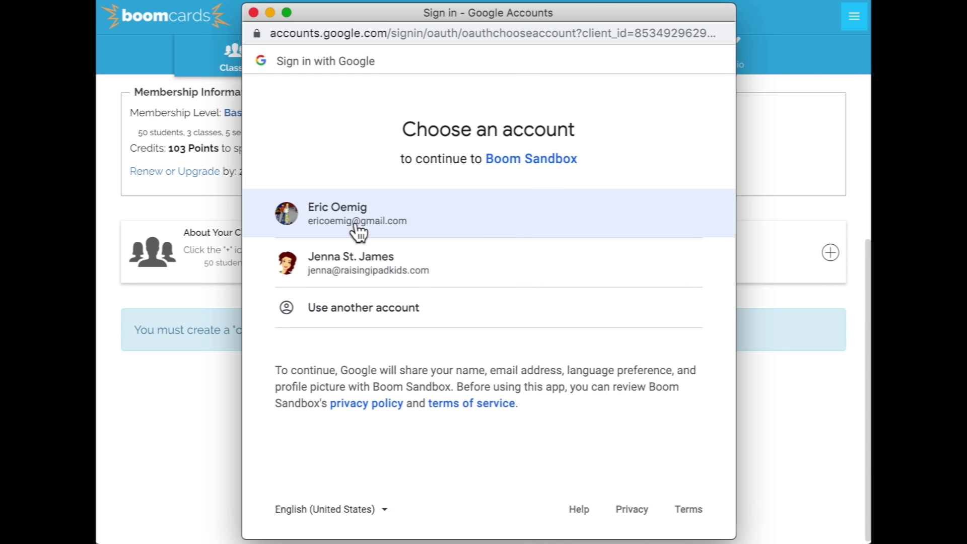
{"action": "left_click", "coordinate": [355, 224]}
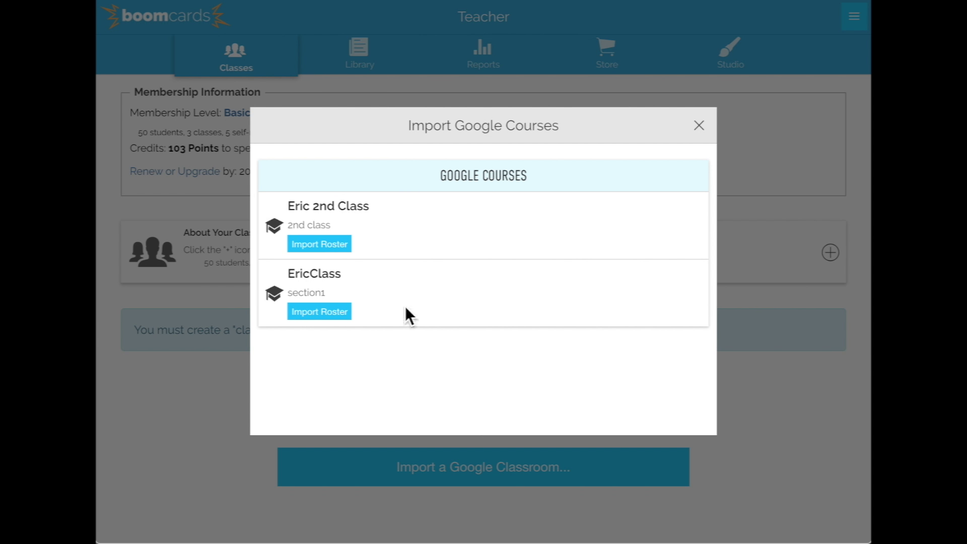
{"action": "left_click", "coordinate": [332, 316]}
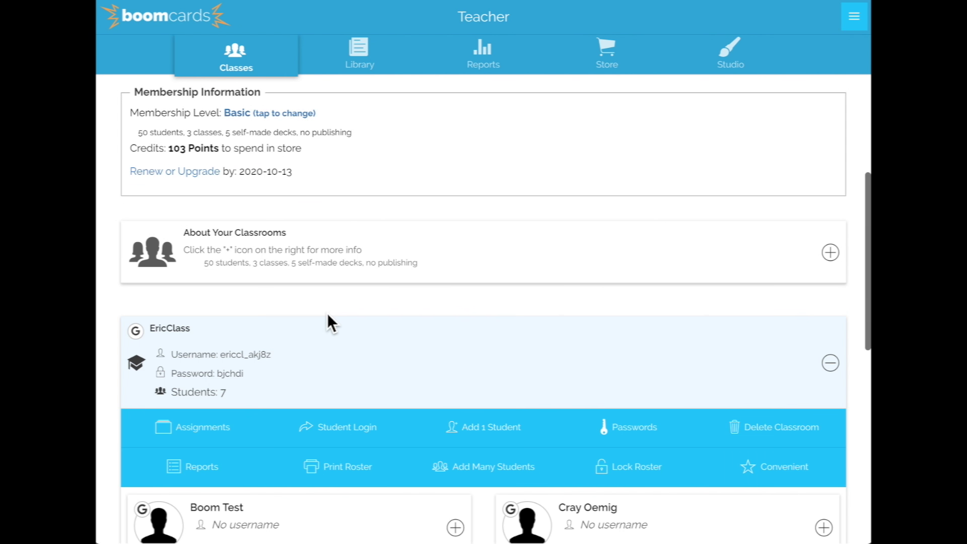
Step: Collapse and re-expand EricClass's details, then start another Google Classroom import
{"action": "left_click", "coordinate": [831, 363]}
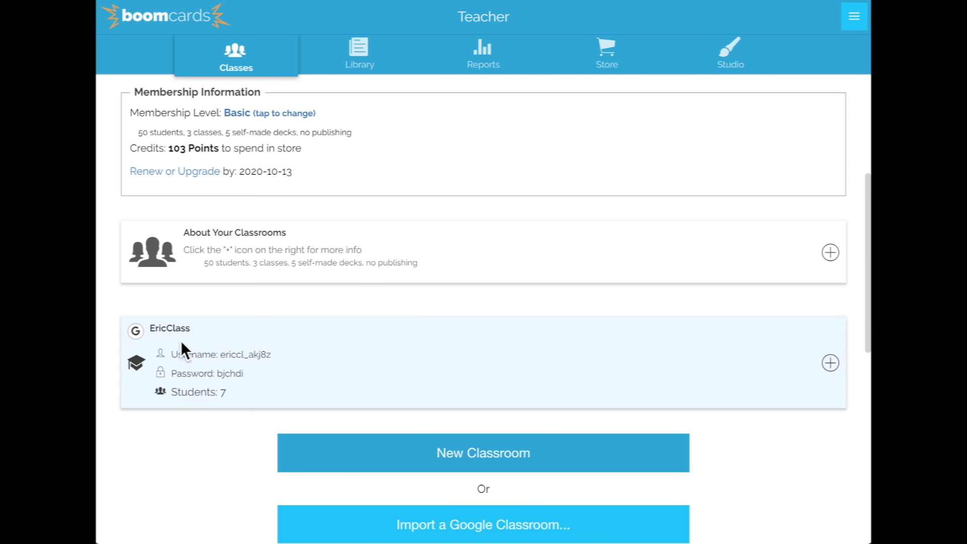
{"action": "left_click", "coordinate": [831, 364]}
{"action": "scroll", "coordinate": [687, 403], "scroll_direction": "down", "scroll_amount": 8}
{"action": "scroll", "coordinate": [686, 403], "scroll_direction": "up", "scroll_amount": 8}
{"action": "scroll", "coordinate": [686, 401], "scroll_direction": "down", "scroll_amount": 8}
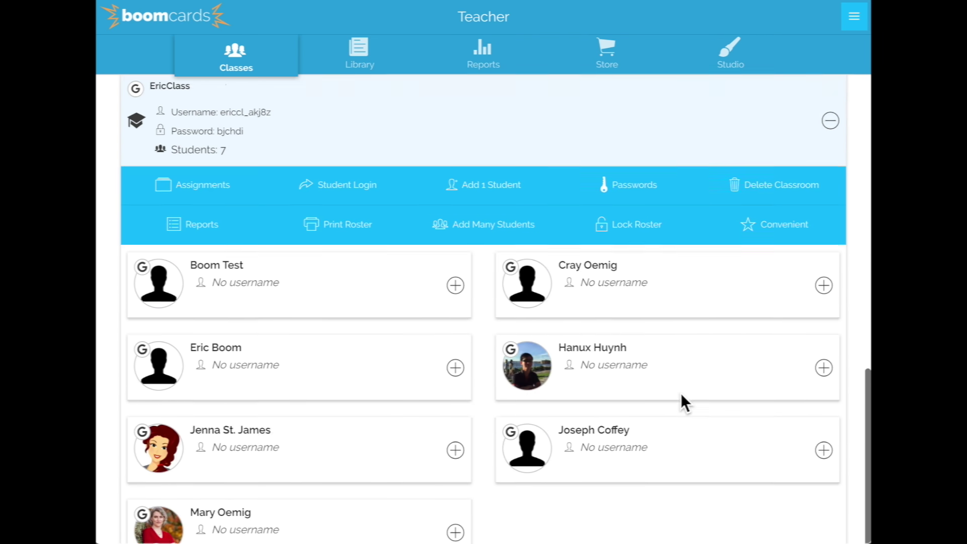
{"action": "left_click", "coordinate": [476, 481]}
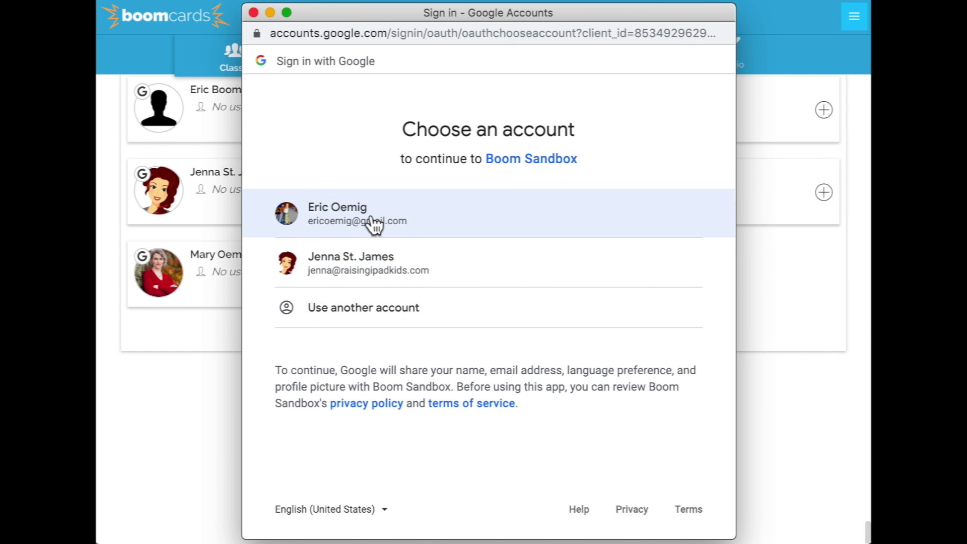
Step: Choose the teacher's Google account, then switch to the other browser window with the Boom sign-in page
{"action": "left_click", "coordinate": [371, 217]}
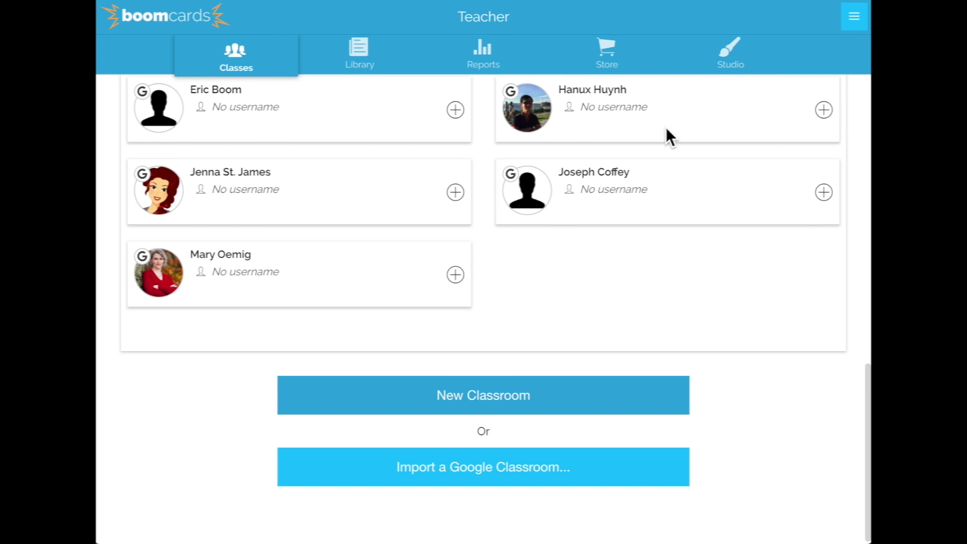
{"action": "key", "text": "super+Tab"}
{"action": "key", "text": "super+Tab"}
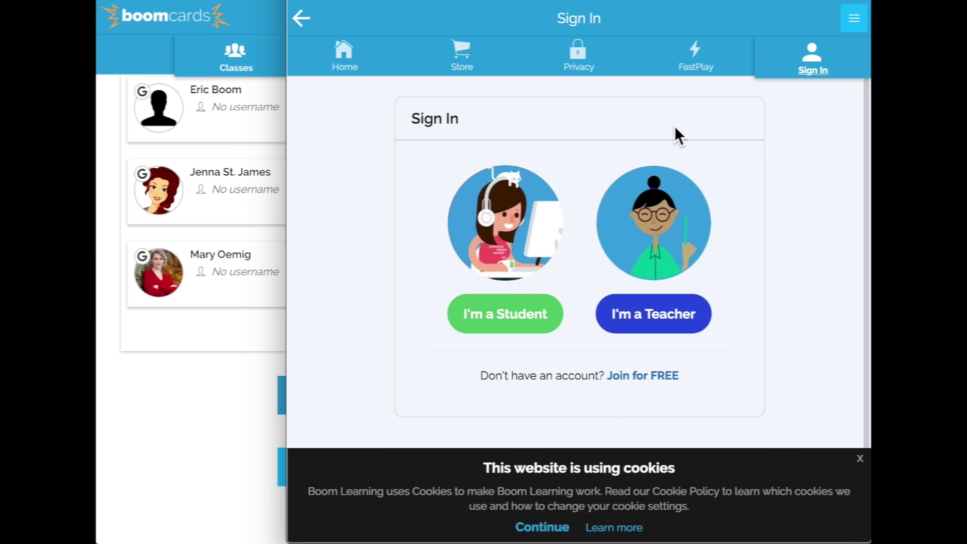
Step: Sign in to Boom Cards as a student using the student's Google account
{"action": "left_click", "coordinate": [812, 68]}
{"action": "left_click", "coordinate": [516, 328]}
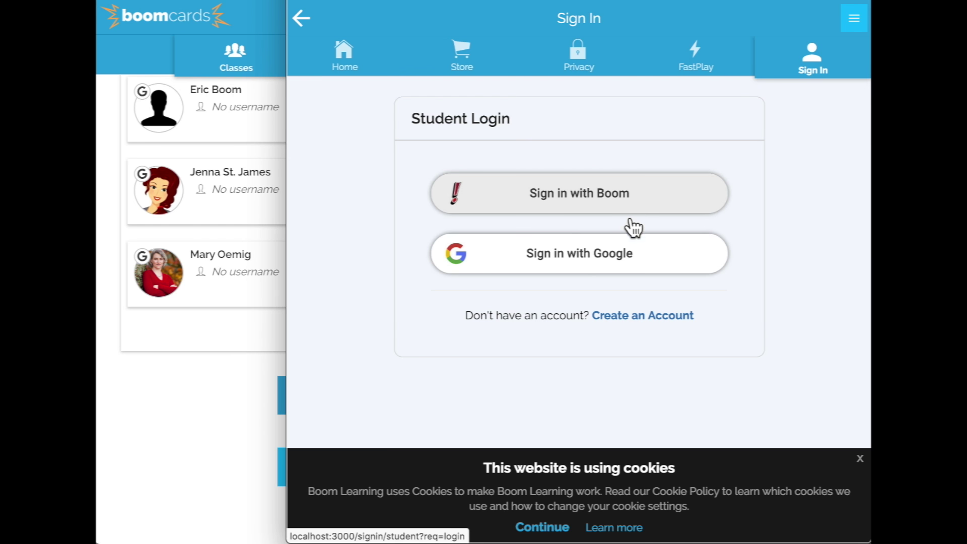
{"action": "left_click", "coordinate": [556, 270]}
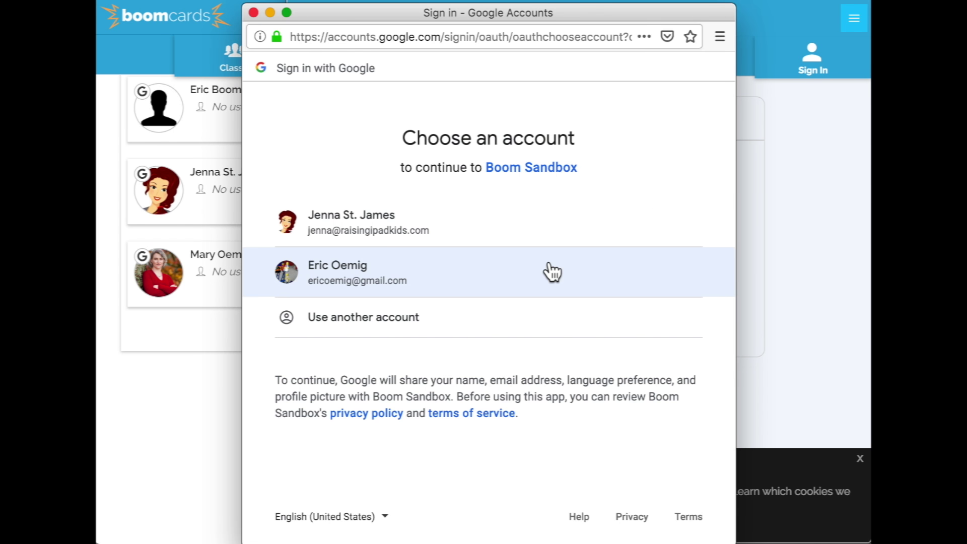
{"action": "left_click", "coordinate": [461, 226]}
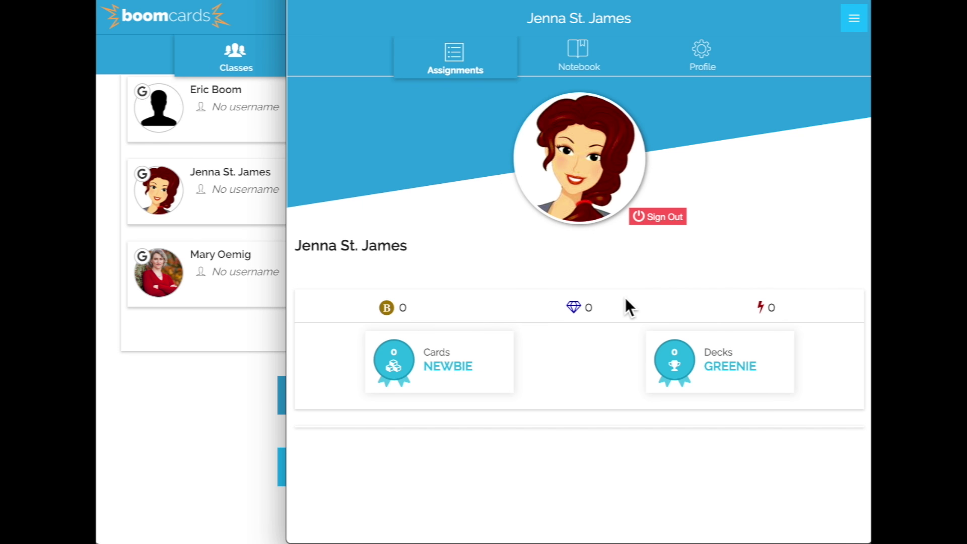
Step: Return to the teacher's Classes page showing EricClass's login details and 7 students
{"action": "left_click", "coordinate": [201, 409]}
{"action": "scroll", "coordinate": [226, 363], "scroll_direction": "up", "scroll_amount": 3}
{"action": "scroll", "coordinate": [249, 330], "scroll_direction": "up", "scroll_amount": 4}
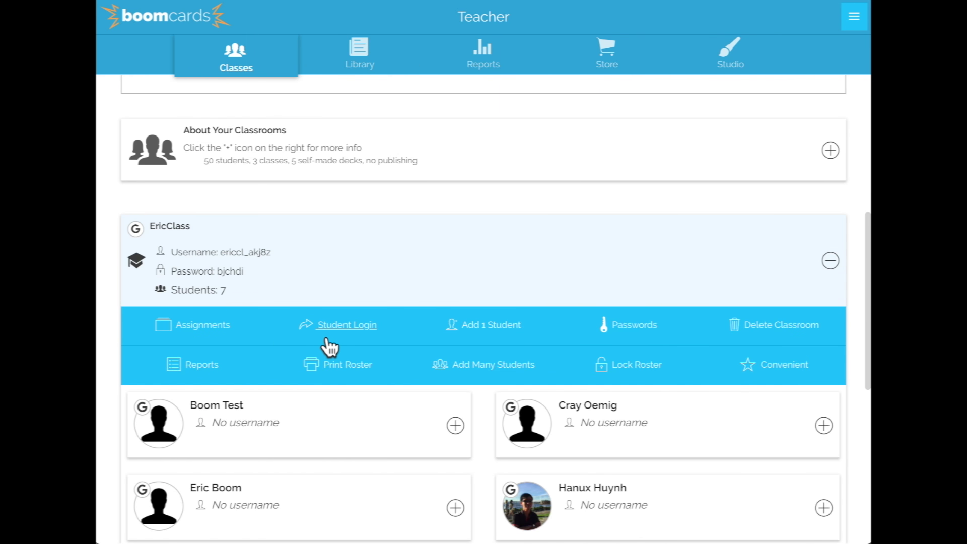
Step: Assign Boom Team's Randomized Test and U.S. State Capitals decks to EricClass
{"action": "left_click", "coordinate": [208, 331]}
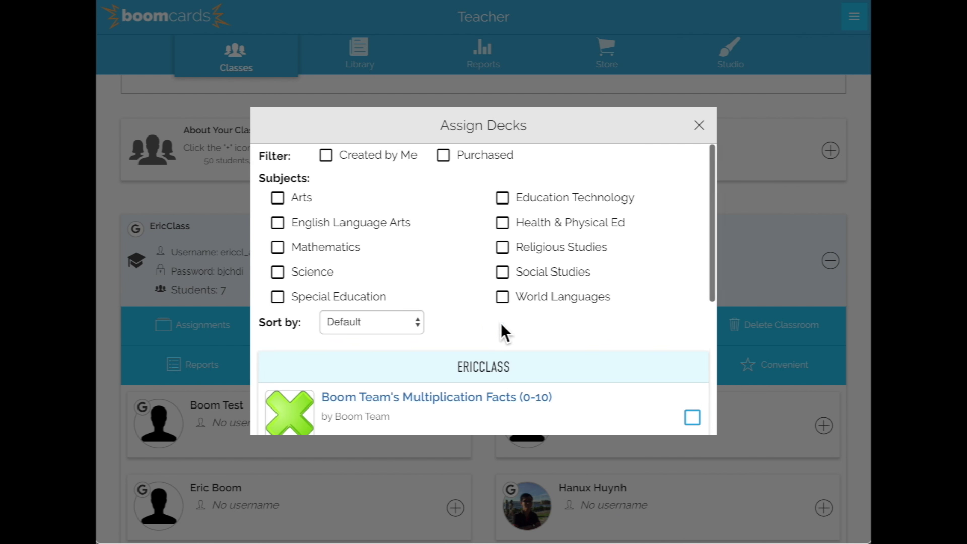
{"action": "scroll", "coordinate": [500, 325], "scroll_direction": "down", "scroll_amount": 5}
{"action": "left_click", "coordinate": [692, 260]}
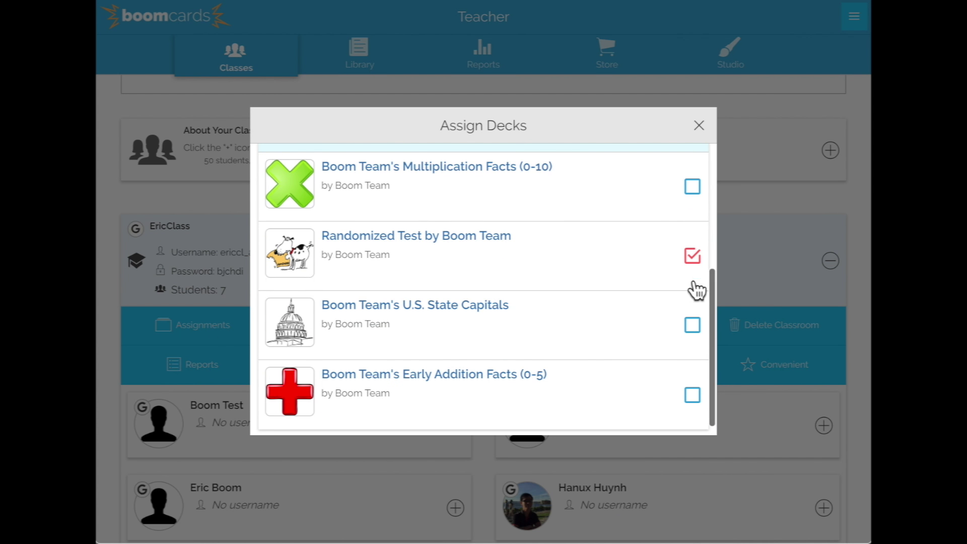
{"action": "left_click", "coordinate": [693, 328]}
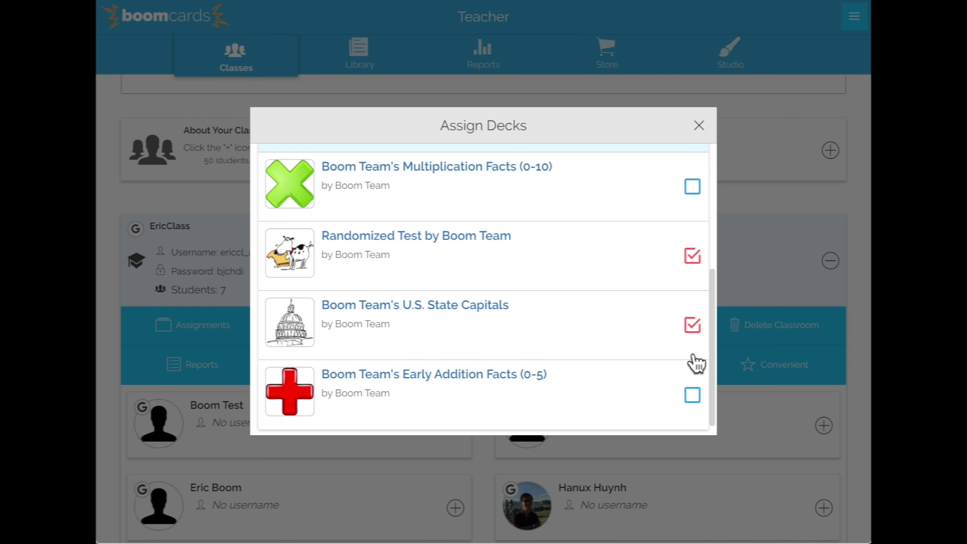
{"action": "left_click", "coordinate": [701, 127]}
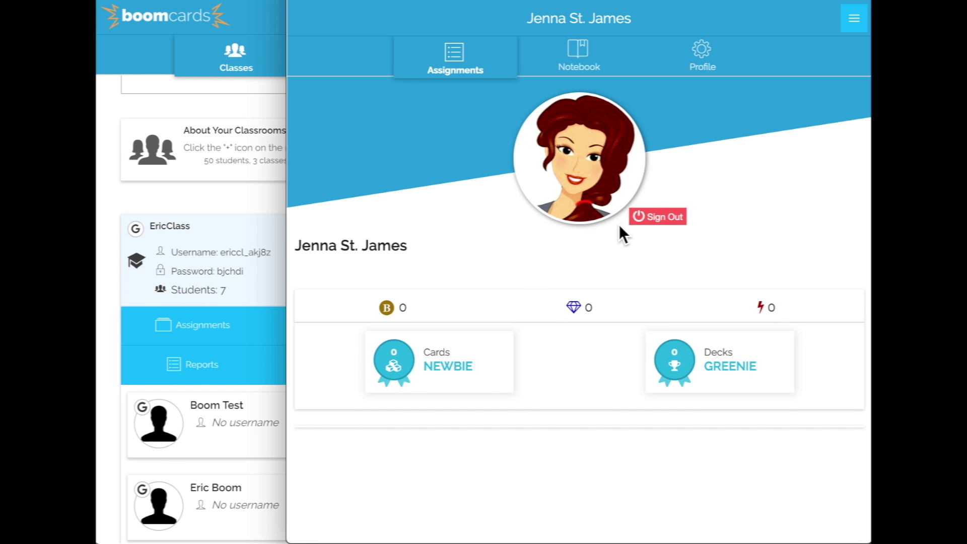
Step: Confirm both assigned decks appear in the student's library, then return to the teacher window
{"action": "left_click", "coordinate": [585, 64]}
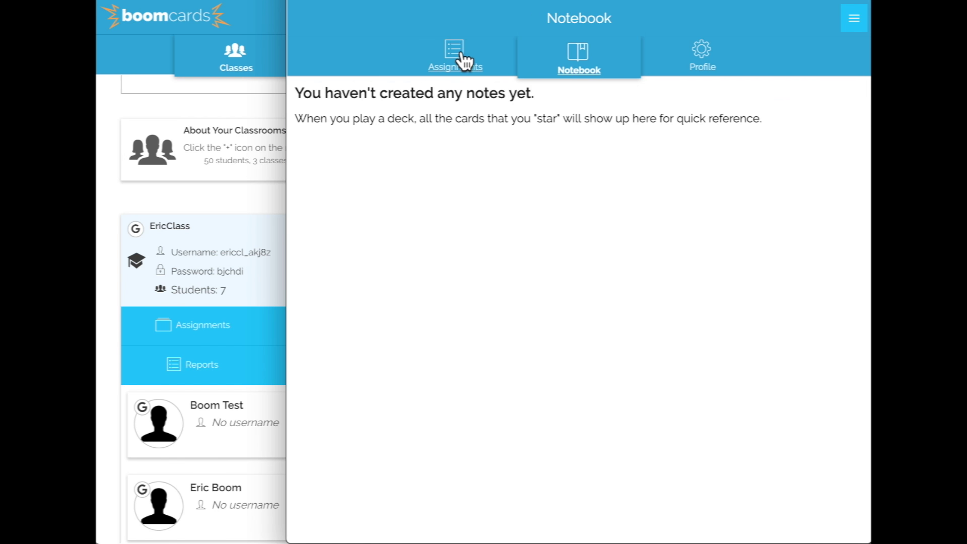
{"action": "left_click", "coordinate": [466, 60]}
{"action": "scroll", "coordinate": [599, 377], "scroll_direction": "down", "scroll_amount": 2}
{"action": "scroll", "coordinate": [600, 383], "scroll_direction": "up", "scroll_amount": 1}
{"action": "scroll", "coordinate": [600, 382], "scroll_direction": "down", "scroll_amount": 1}
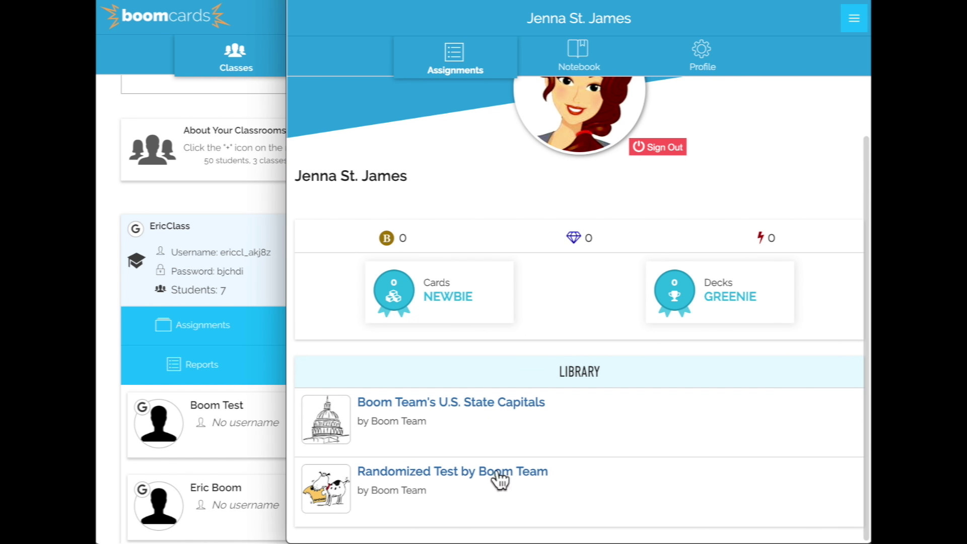
{"action": "scroll", "coordinate": [663, 438], "scroll_direction": "up", "scroll_amount": 2}
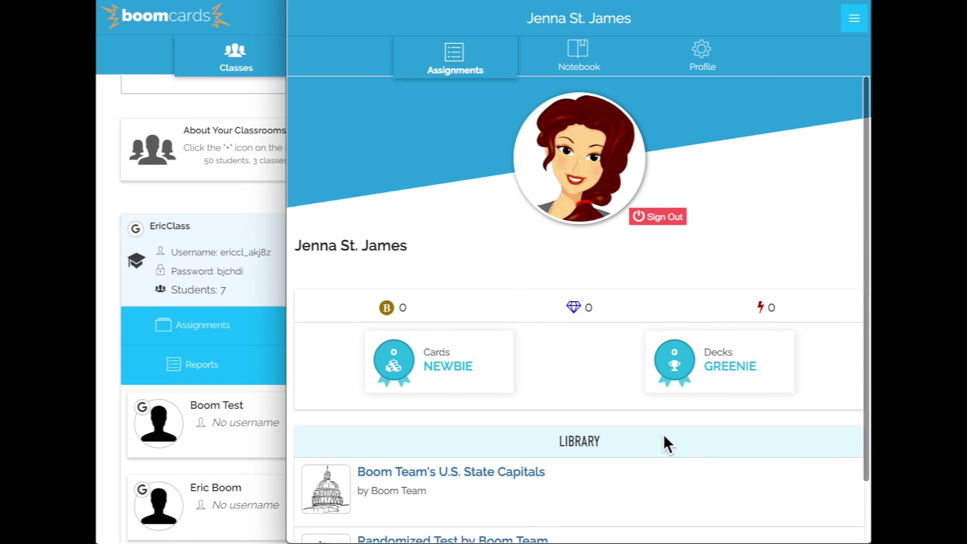
{"action": "left_click", "coordinate": [234, 206]}
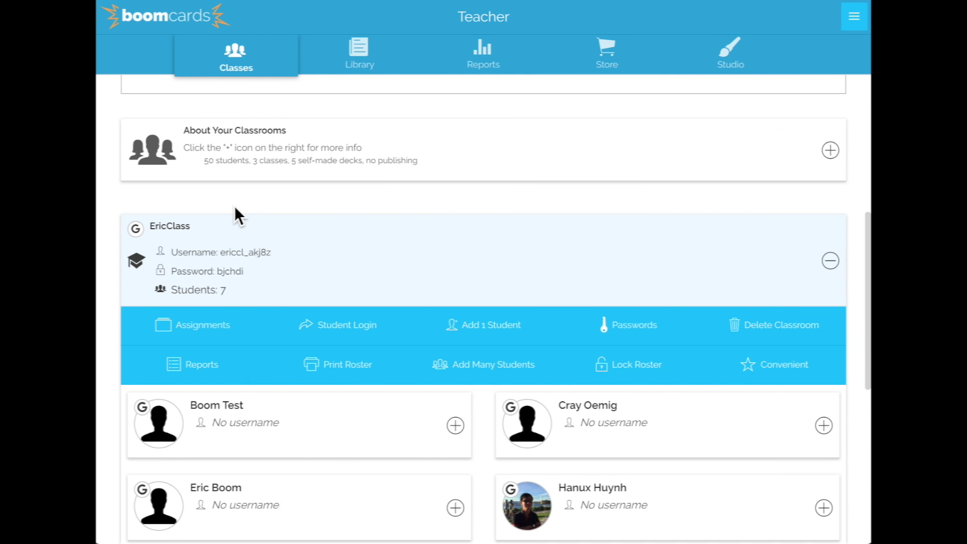
Step: Remove one student from EricClass's roster, then open and close a separate sign-in window
{"action": "scroll", "coordinate": [445, 473], "scroll_direction": "down", "scroll_amount": 5}
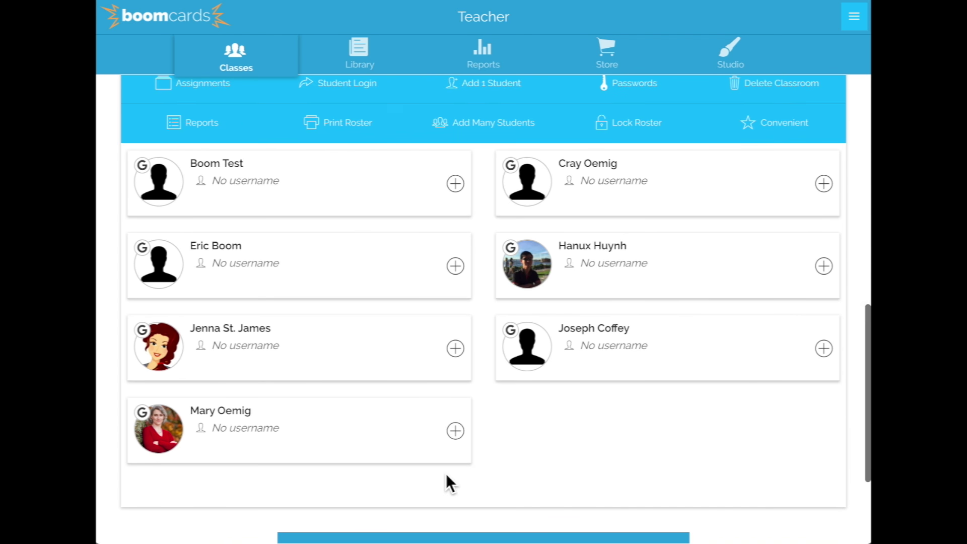
{"action": "left_click", "coordinate": [459, 352]}
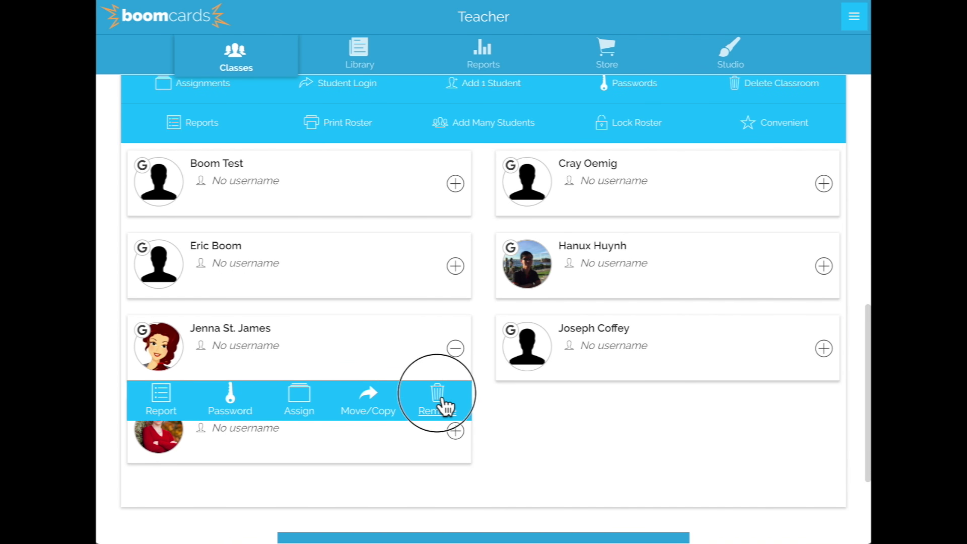
{"action": "left_click", "coordinate": [442, 400]}
{"action": "left_click", "coordinate": [542, 322]}
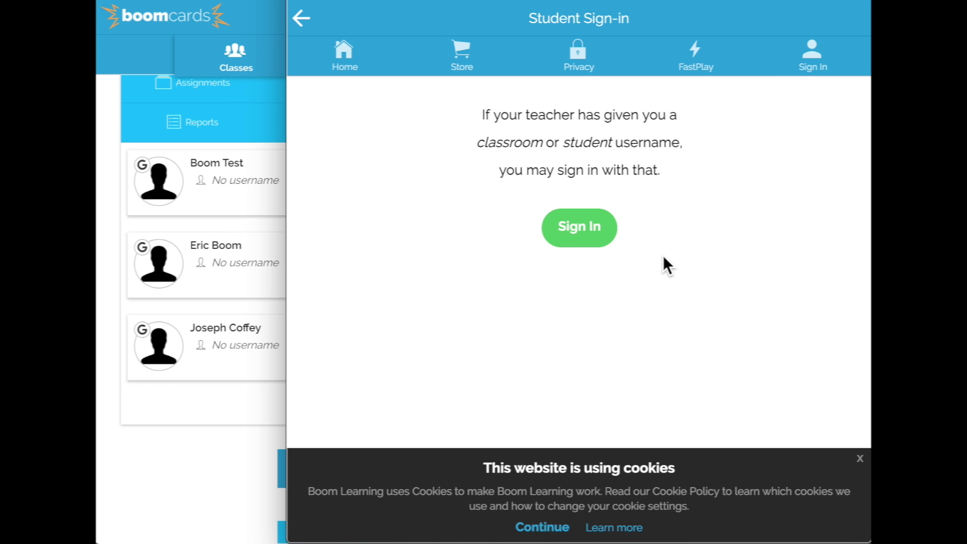
{"action": "left_click", "coordinate": [821, 67]}
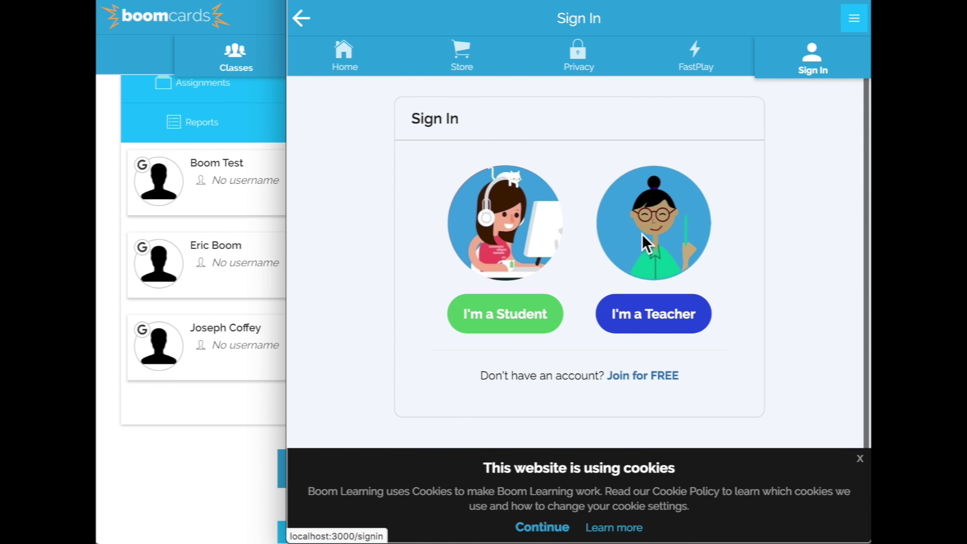
{"action": "left_click", "coordinate": [242, 398]}
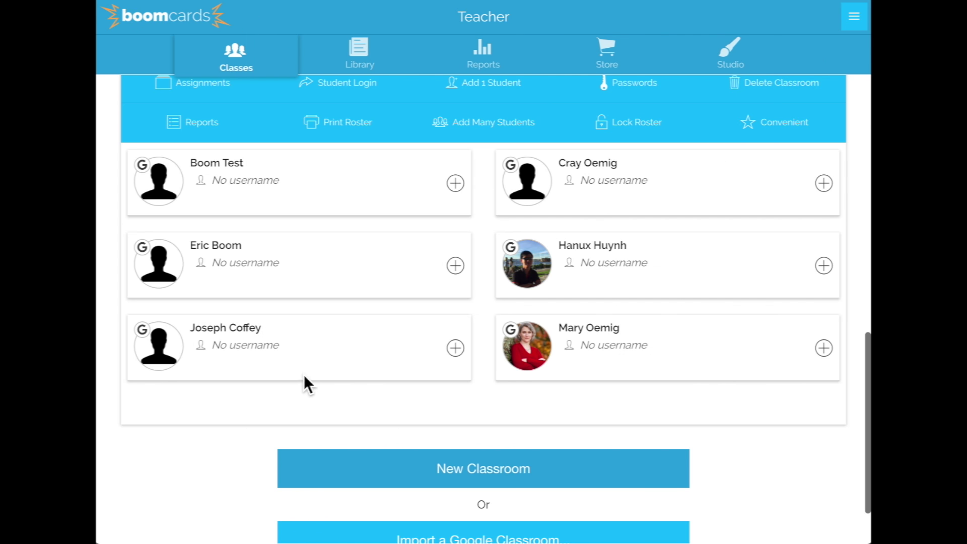
Step: Start importing the Google Classroom roster again from the teacher's Classes page
{"action": "scroll", "coordinate": [568, 405], "scroll_direction": "down", "scroll_amount": 2}
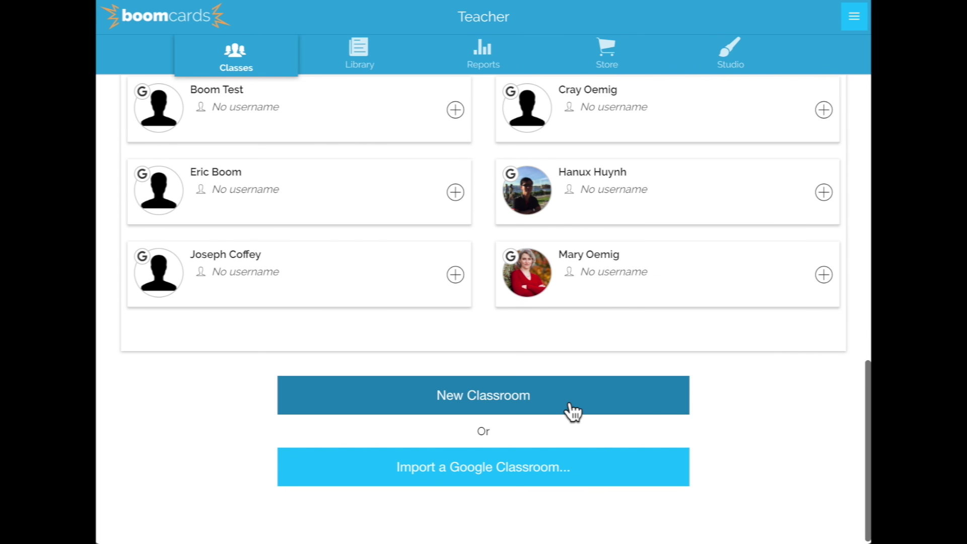
{"action": "left_click", "coordinate": [495, 479]}
{"action": "scroll", "coordinate": [488, 467], "scroll_direction": "down", "scroll_amount": 9}
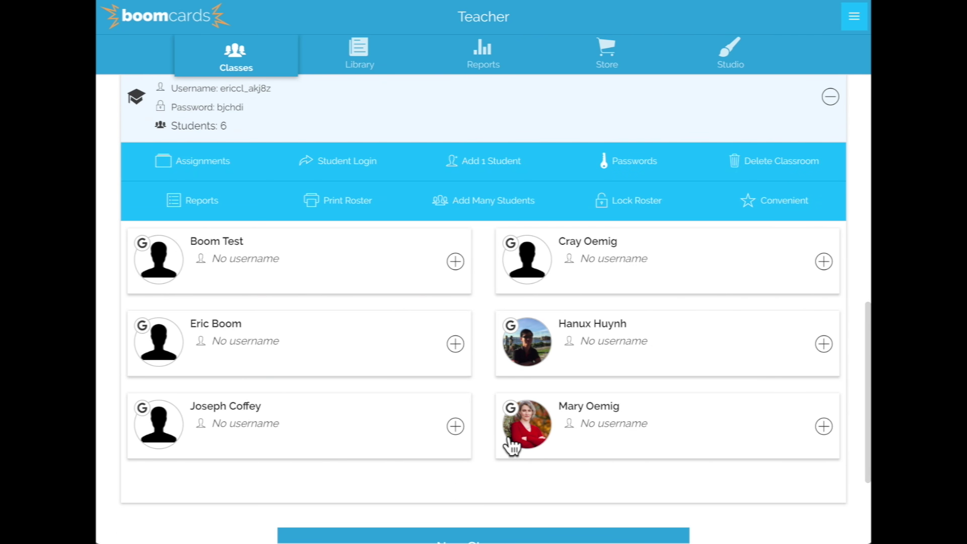
Step: In the other window, sign in as the removed student with Google, reaching Account Creation Successful
{"action": "key", "text": "alt+Tab"}
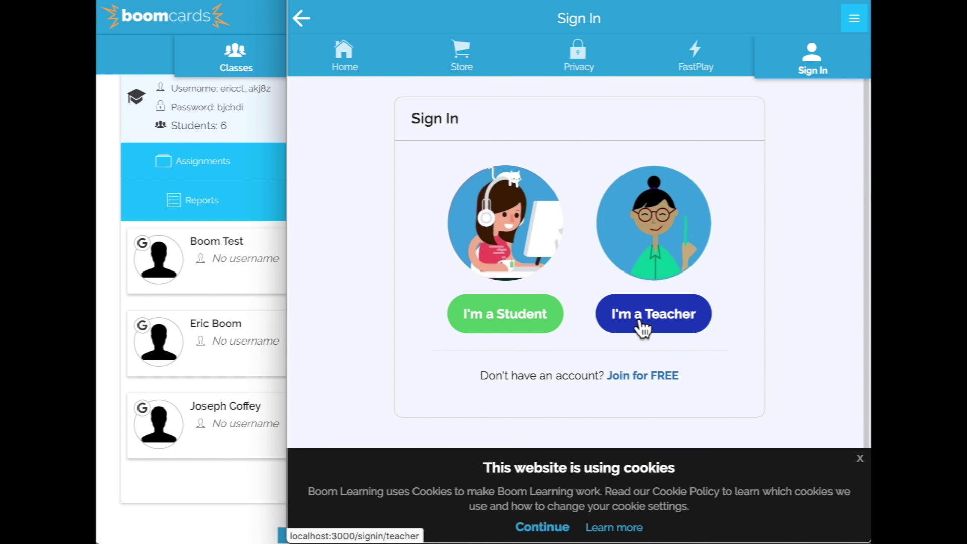
{"action": "left_click", "coordinate": [546, 322]}
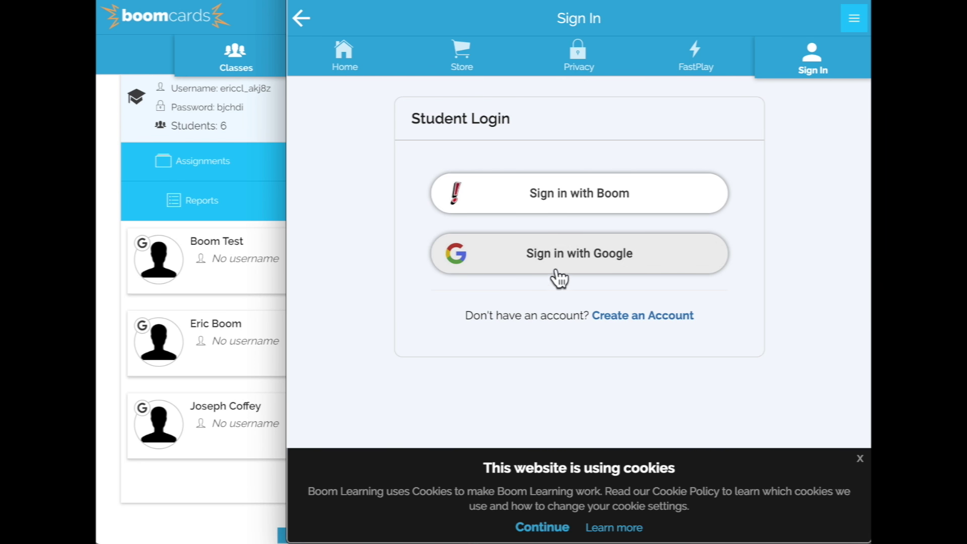
{"action": "left_click", "coordinate": [546, 257]}
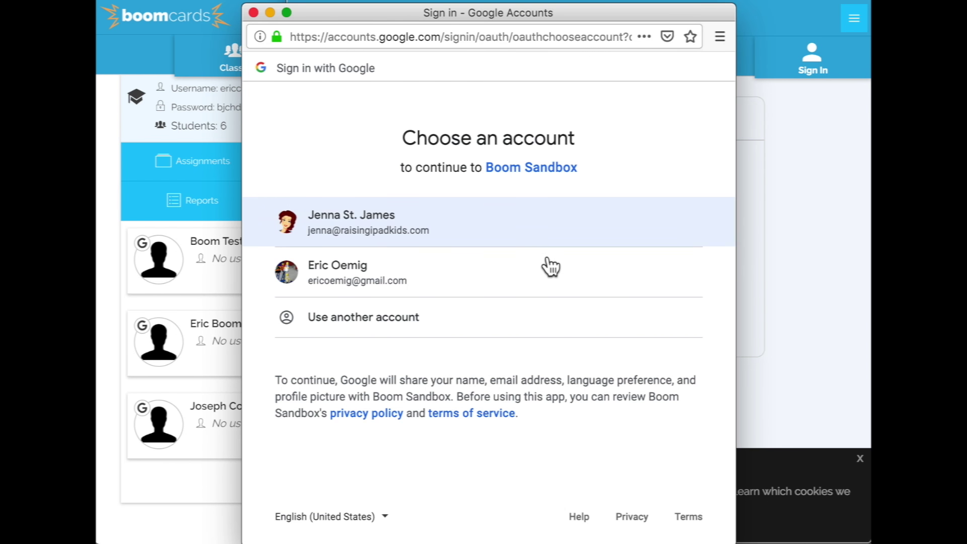
{"action": "left_click", "coordinate": [392, 227]}
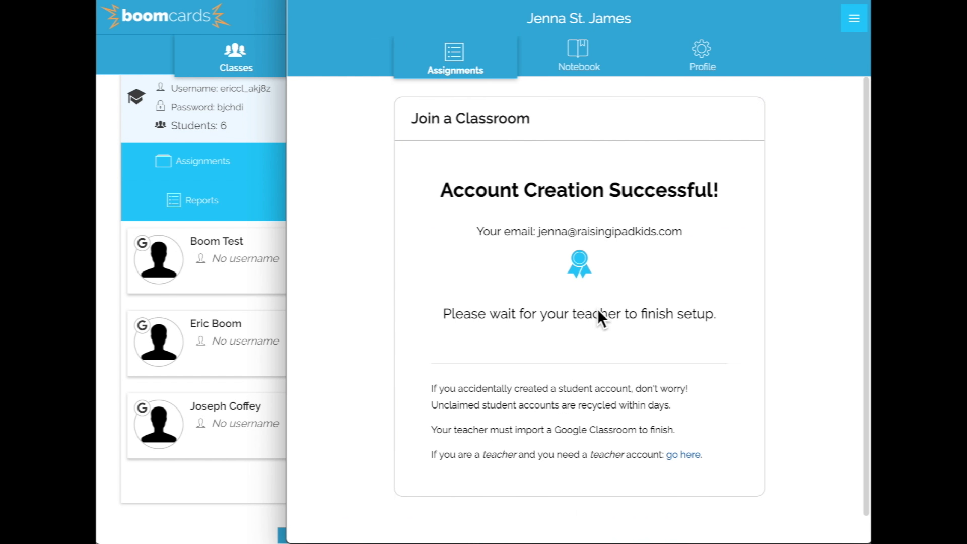
{"action": "scroll", "coordinate": [597, 310], "scroll_direction": "down", "scroll_amount": 1}
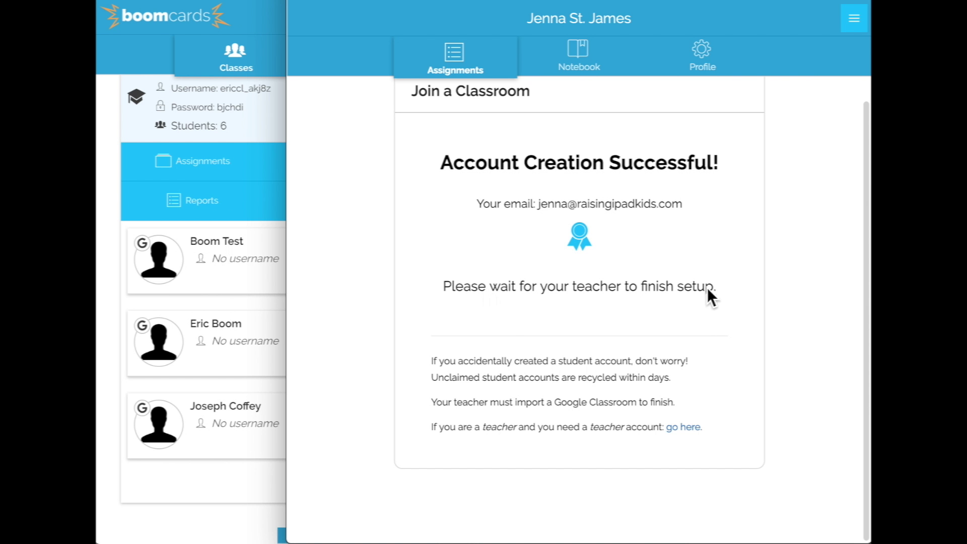
{"action": "left_click", "coordinate": [557, 285]}
Step: Narrow the student and teacher windows to sit side by side, then scroll EricClass's roster
{"action": "left_click_drag", "start_coordinate": [292, 174], "coordinate": [538, 164]}
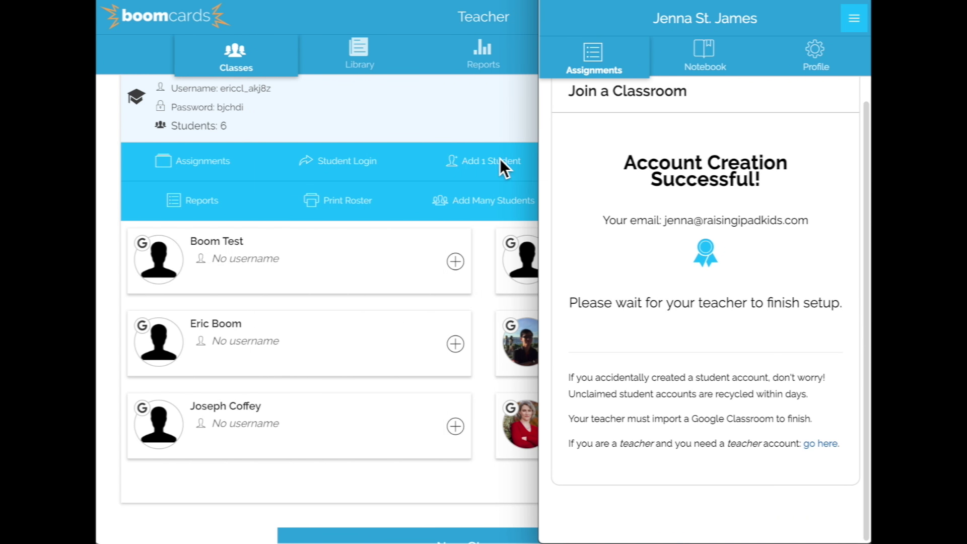
{"action": "left_click", "coordinate": [464, 114]}
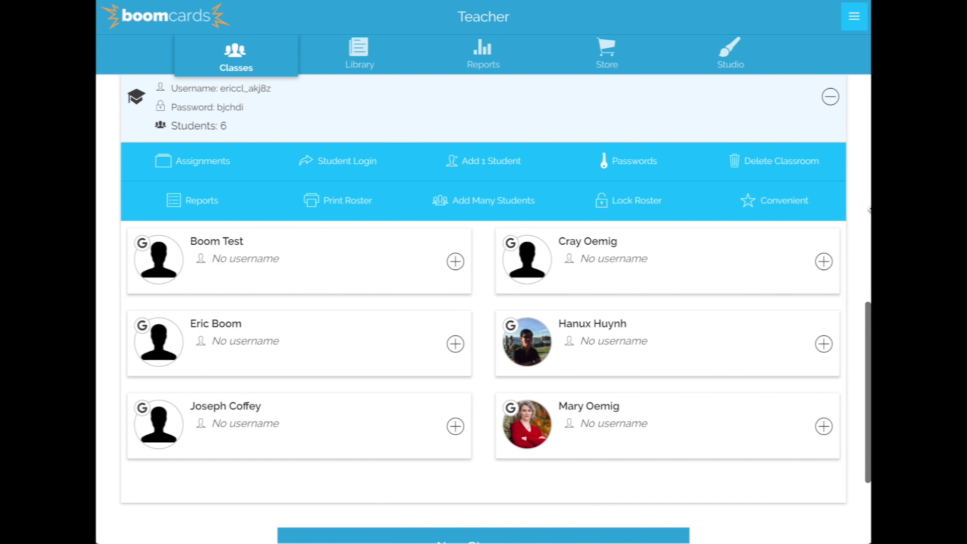
{"action": "left_click_drag", "start_coordinate": [863, 207], "coordinate": [516, 222]}
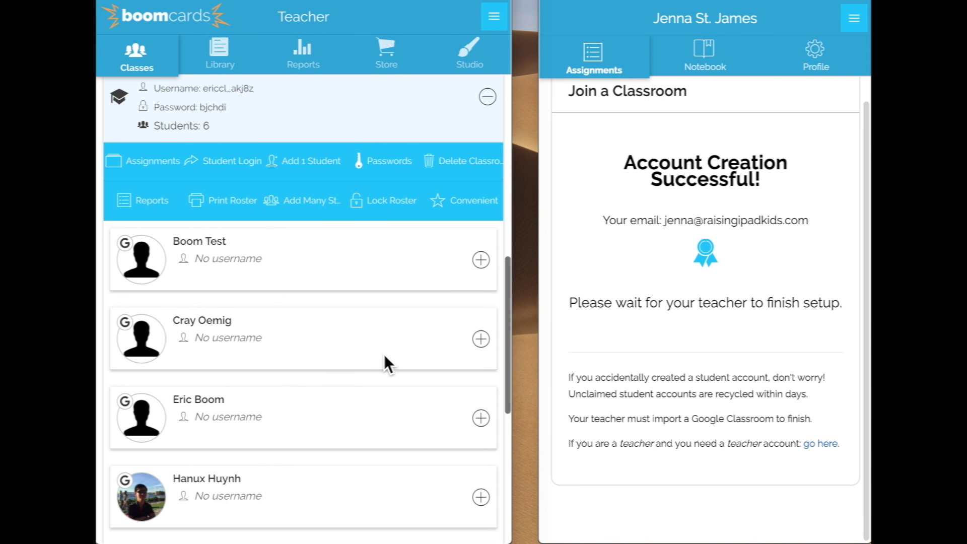
{"action": "scroll", "coordinate": [384, 354], "scroll_direction": "down", "scroll_amount": 4}
{"action": "scroll", "coordinate": [384, 354], "scroll_direction": "up", "scroll_amount": 3}
{"action": "scroll", "coordinate": [380, 358], "scroll_direction": "down", "scroll_amount": 4}
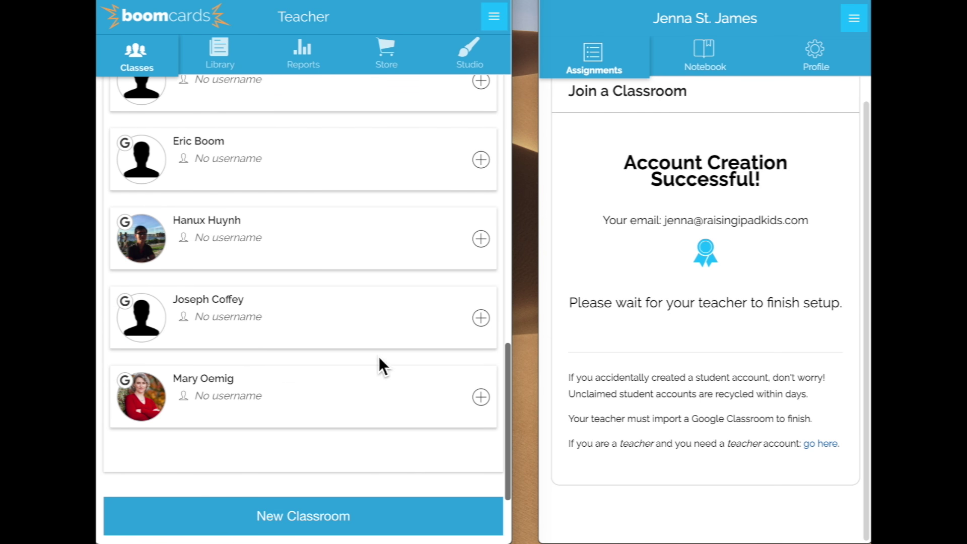
{"action": "scroll", "coordinate": [692, 310], "scroll_direction": "up", "scroll_amount": 1}
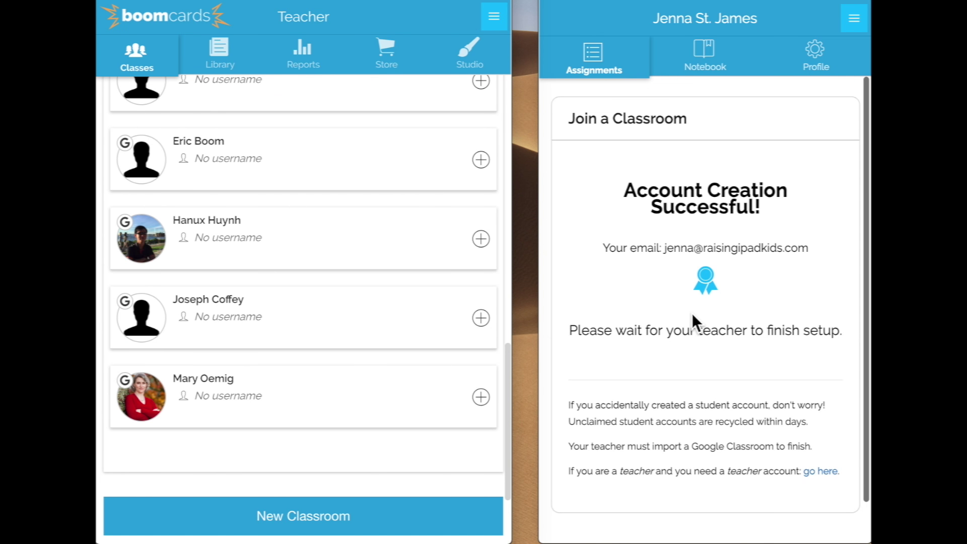
{"action": "scroll", "coordinate": [691, 313], "scroll_direction": "down", "scroll_amount": 2}
{"action": "scroll", "coordinate": [382, 359], "scroll_direction": "down", "scroll_amount": 3}
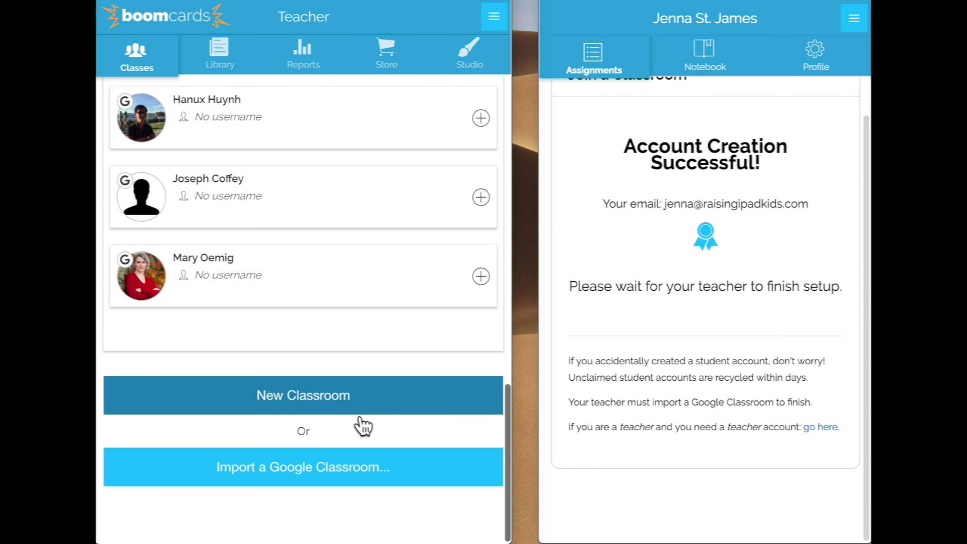
Step: Re-import EricClass's roster via the teacher's Google account, then check the student's library shows both decks
{"action": "left_click", "coordinate": [309, 477]}
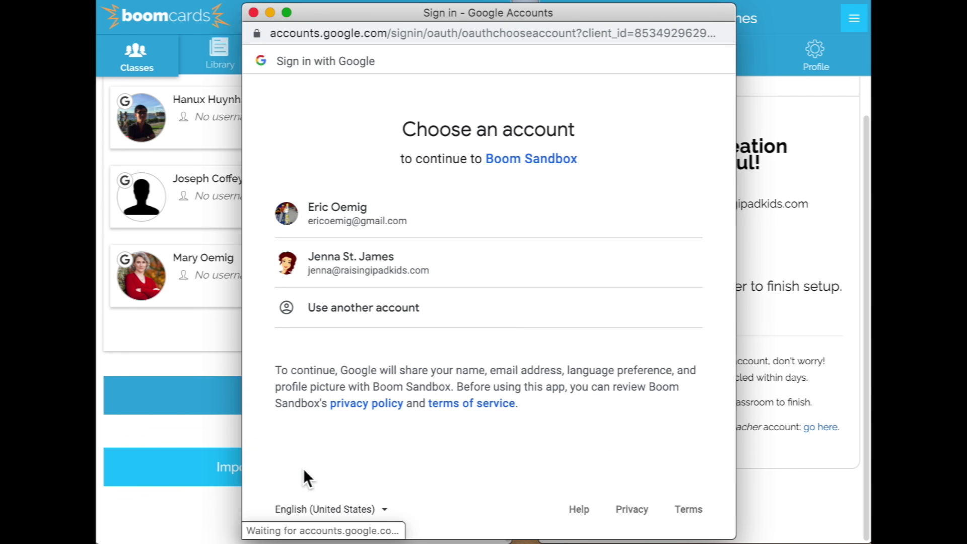
{"action": "left_click", "coordinate": [396, 233]}
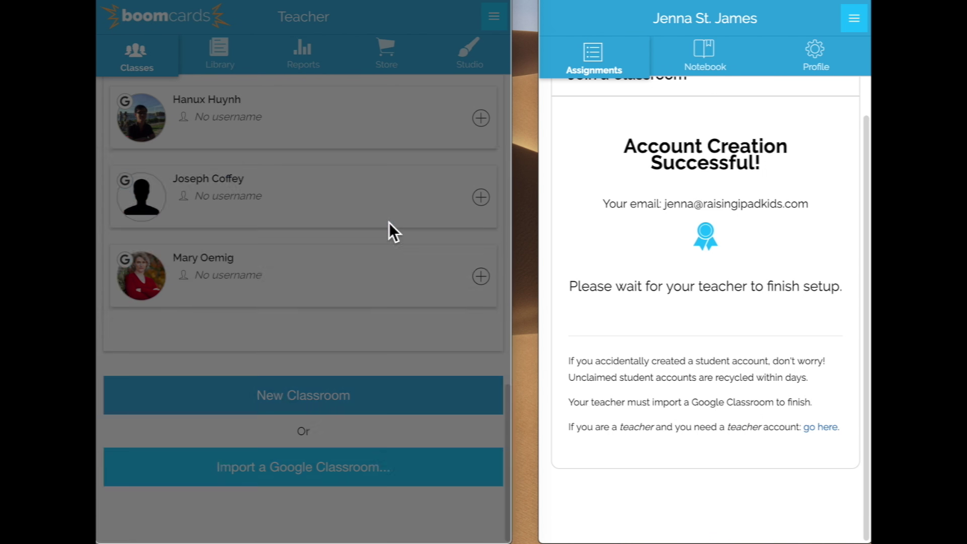
{"action": "left_click", "coordinate": [176, 212]}
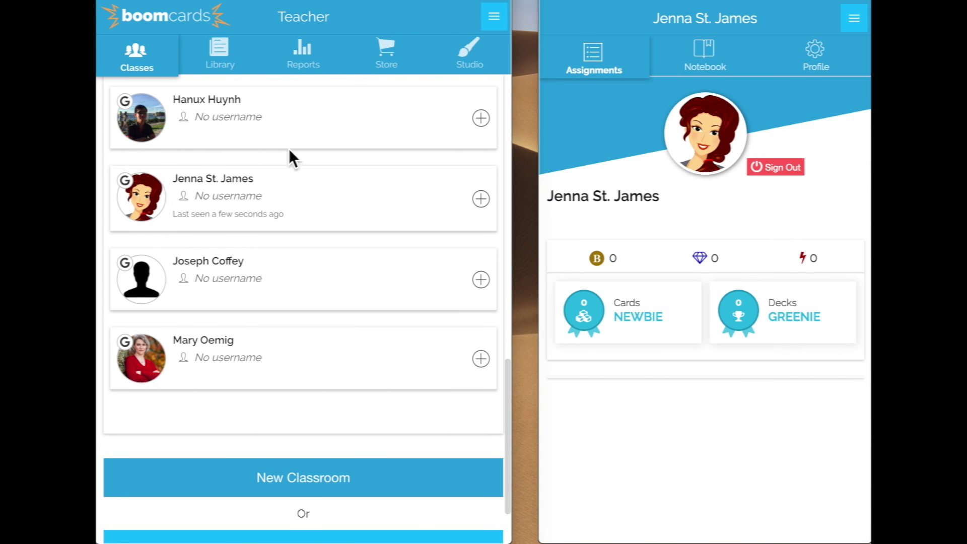
{"action": "scroll", "coordinate": [287, 272], "scroll_direction": "up", "scroll_amount": 2}
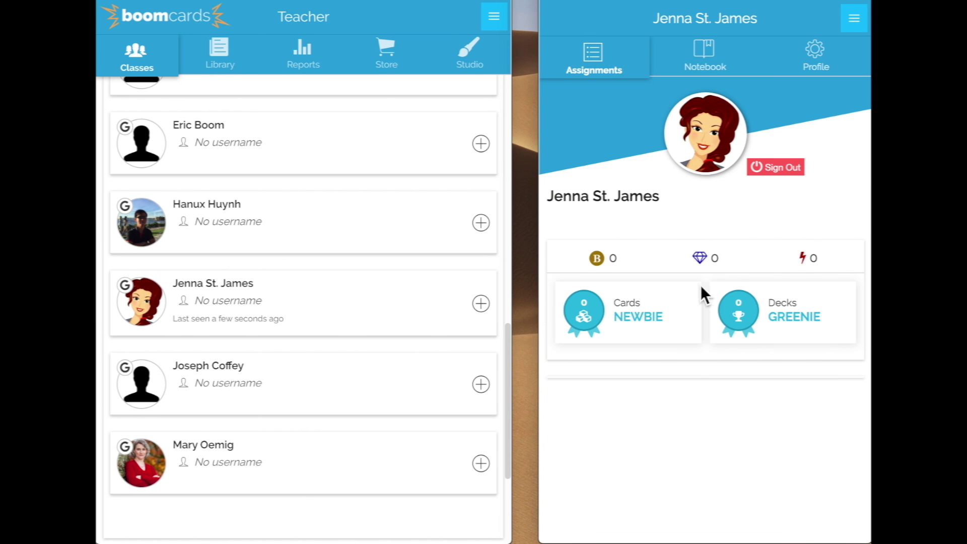
{"action": "left_click", "coordinate": [711, 71]}
{"action": "left_click", "coordinate": [619, 69]}
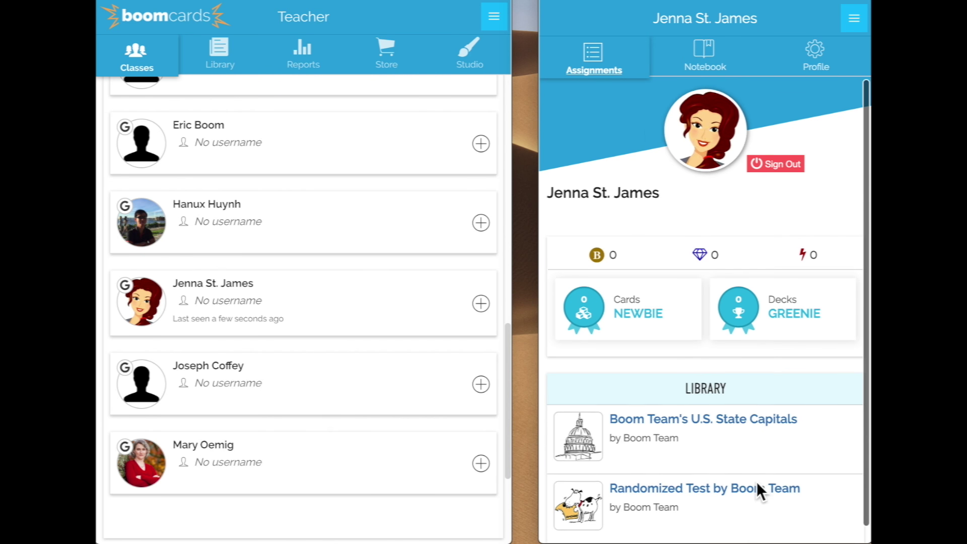